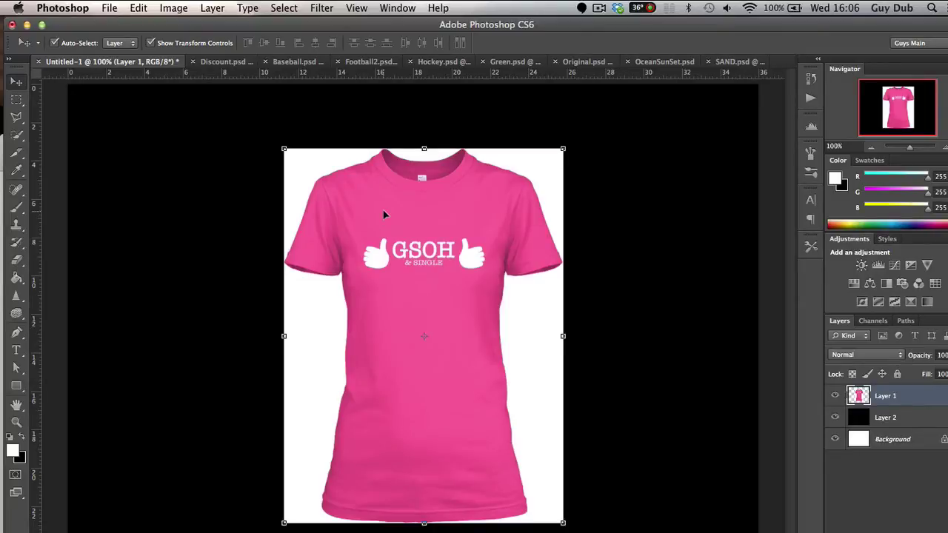
Try erasing the white background beside the shirt's shoulder with the Eraser tool, and undo the stroke.
left_click(15, 260)
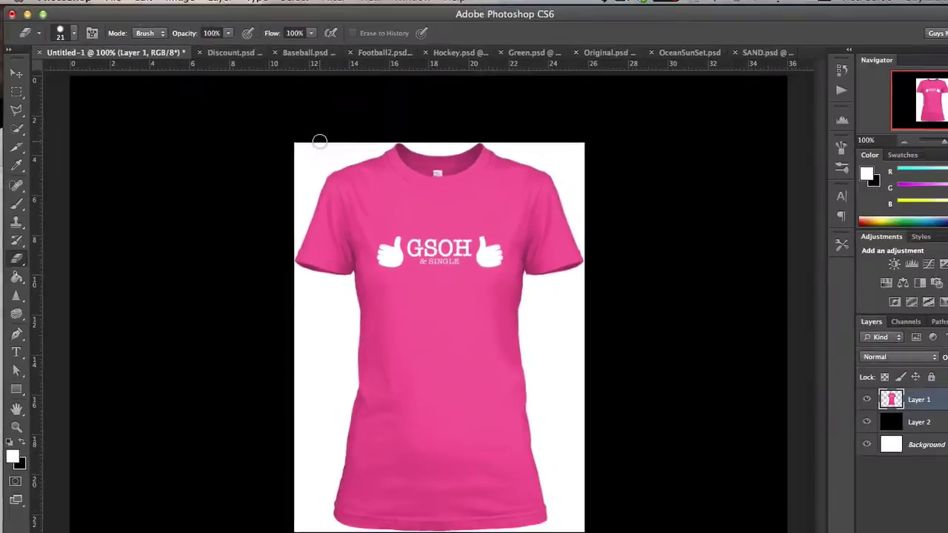
mouse_move(319, 140)
left_mouse_down()
mouse_move(352, 115)
mouse_move(257, 203)
left_mouse_up()
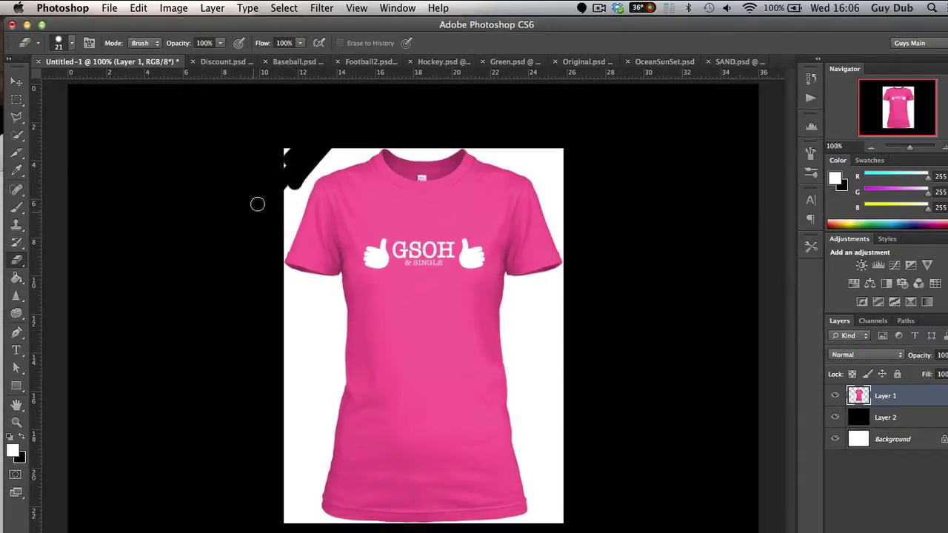
key("super+z")
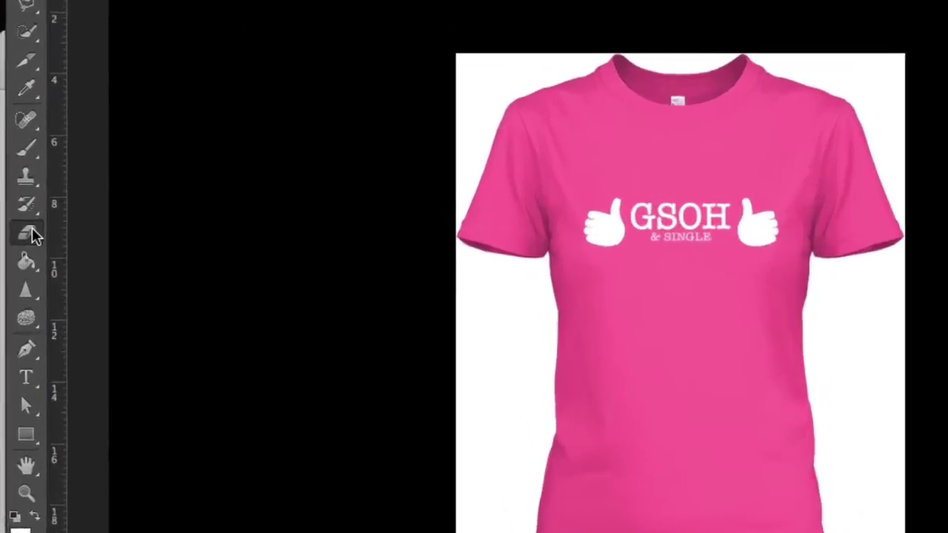
Try removing the white background around the shirt and inside its neckline with the Magic Eraser, and undo it.
right_click(19, 260)
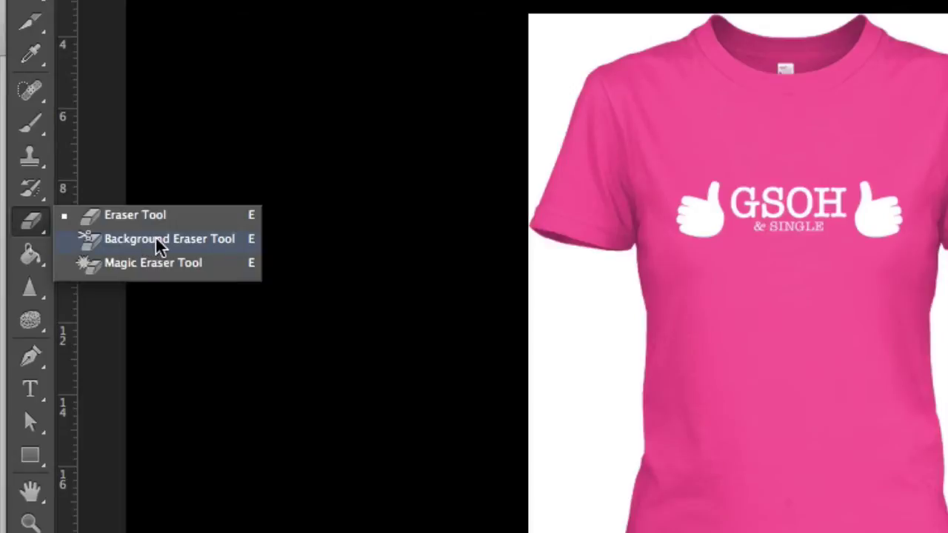
left_click(152, 263)
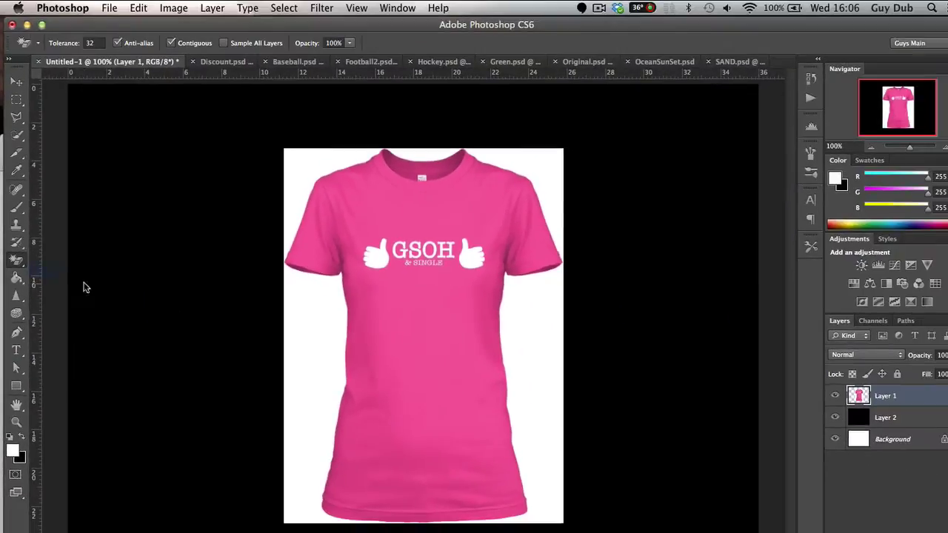
left_click(306, 164)
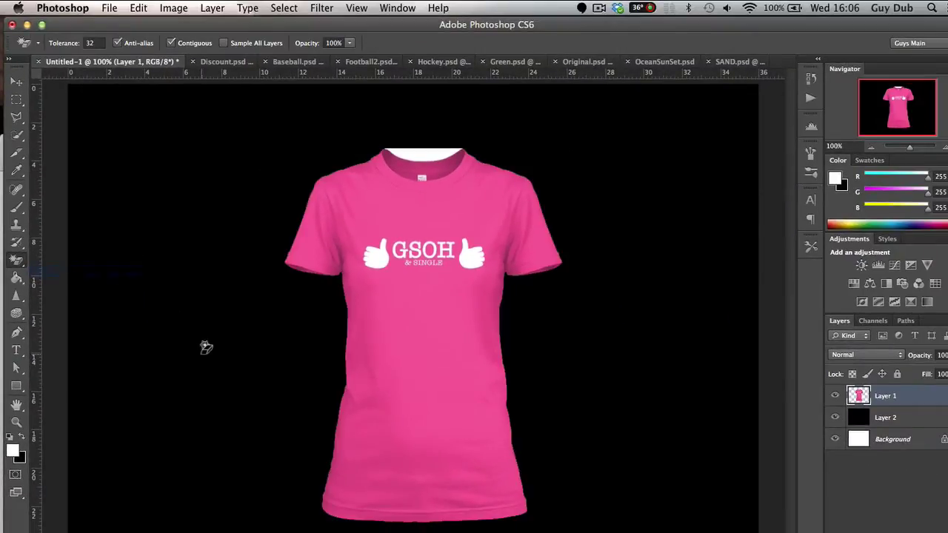
left_click(409, 151)
key("super+z")
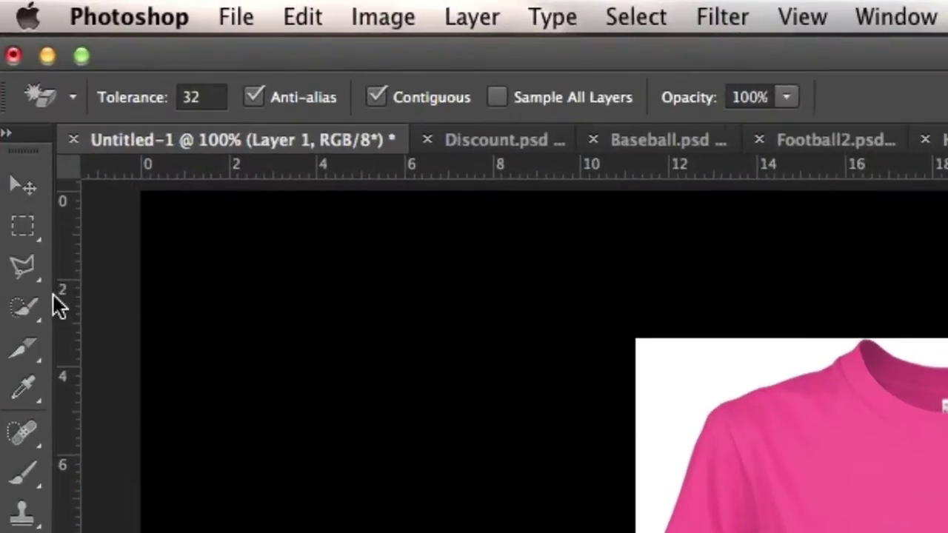
Duplicate the shirt layer and select the whole pink shirt on the copy with the Quick Selection tool.
left_click(32, 310)
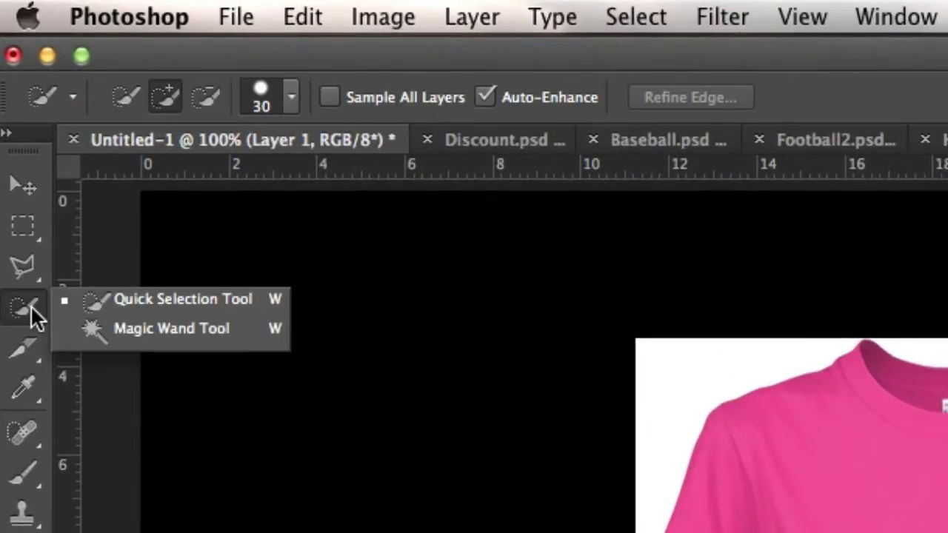
left_click(191, 305)
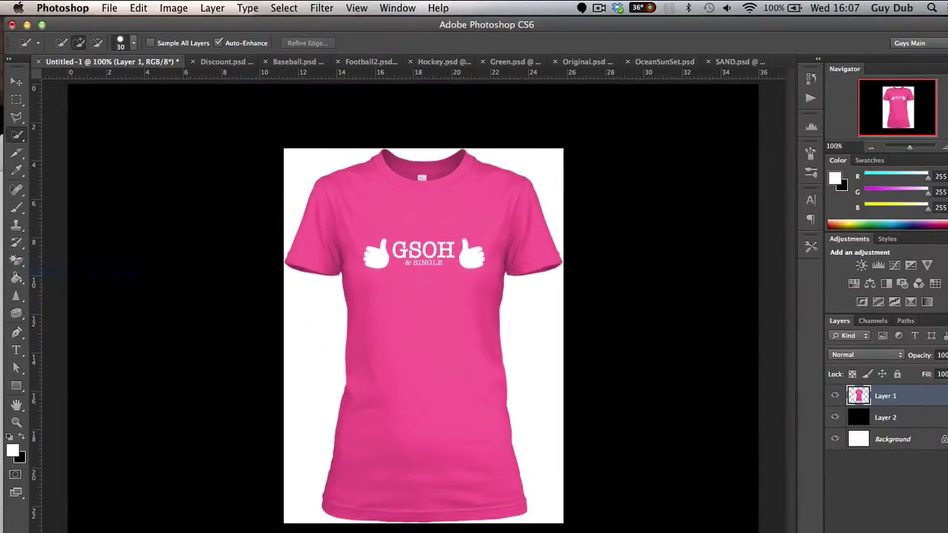
key("super+j")
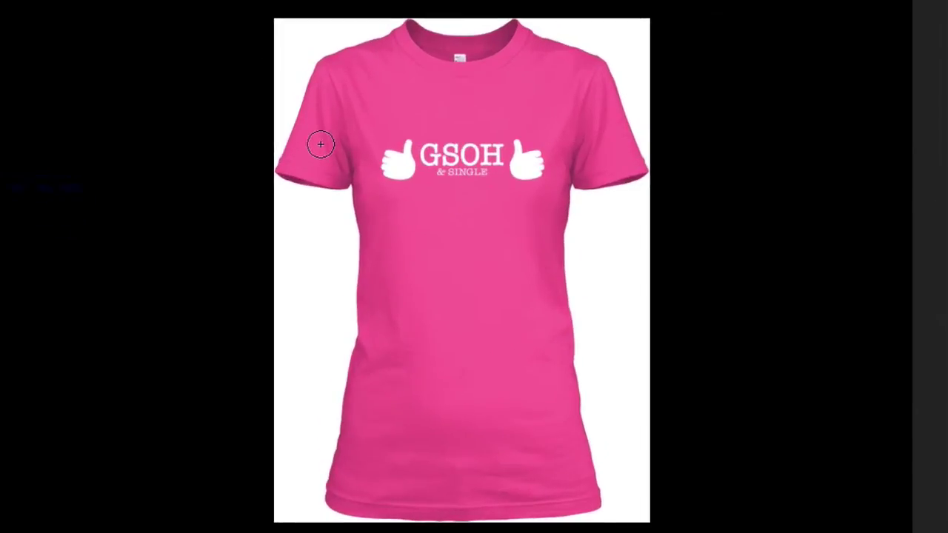
left_click_drag(317, 242, 346, 207)
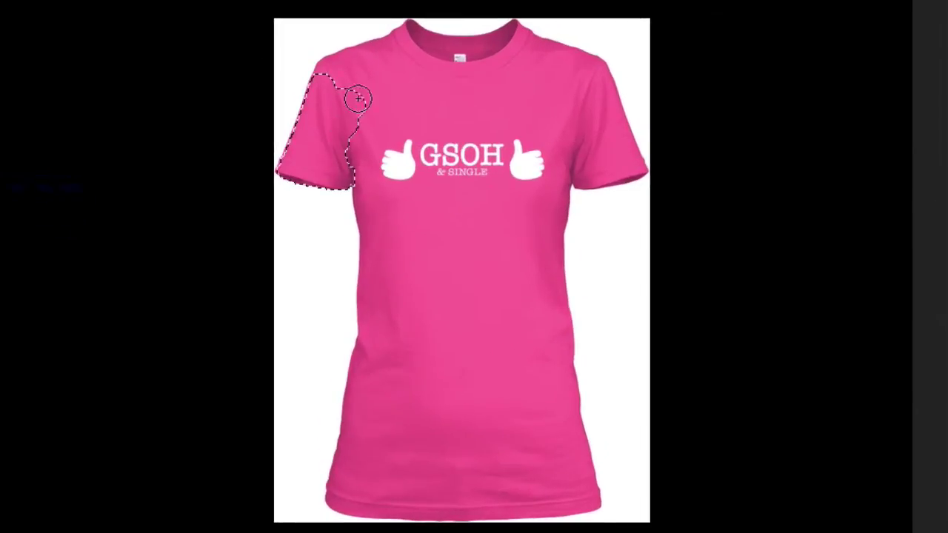
mouse_move(357, 99)
left_mouse_down()
mouse_move(440, 96)
mouse_move(463, 138)
mouse_move(472, 196)
mouse_move(499, 177)
left_mouse_up()
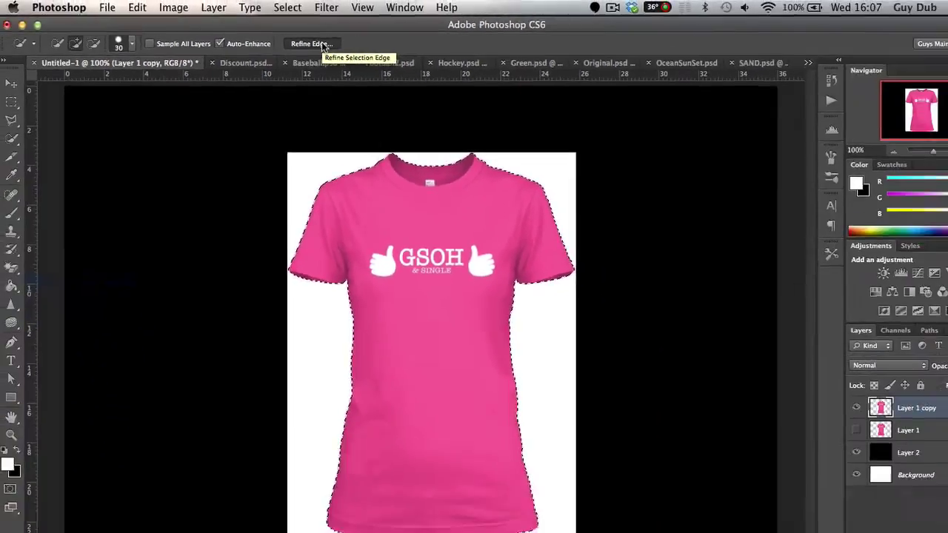
Refine the selection's edge by brushing along the shirt's collar and shoulder, outputting to Selection.
left_click(432, 63)
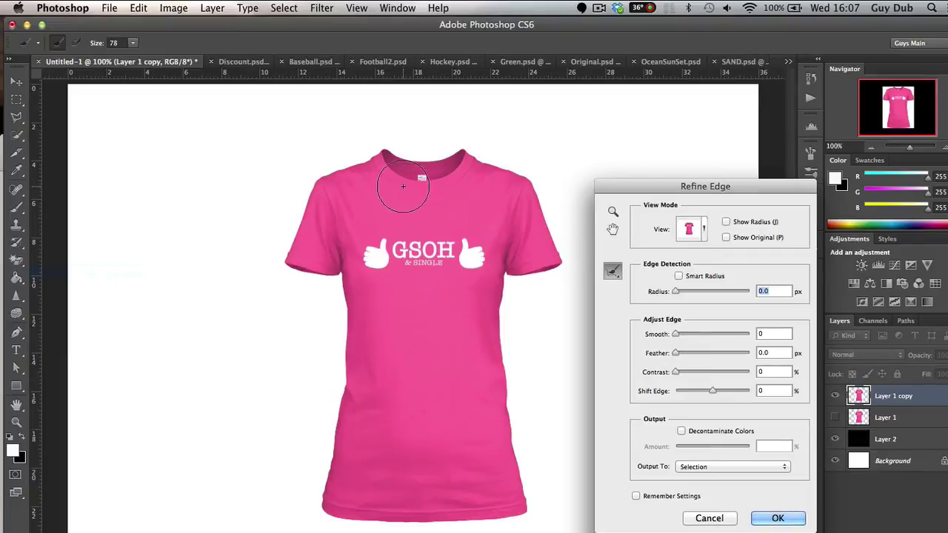
mouse_move(364, 159)
left_mouse_down()
mouse_move(371, 163)
mouse_move(339, 163)
mouse_move(297, 214)
mouse_move(293, 260)
mouse_move(334, 274)
mouse_move(344, 292)
mouse_move(338, 419)
mouse_move(318, 500)
mouse_move(337, 511)
mouse_move(426, 518)
mouse_move(492, 511)
mouse_move(526, 493)
mouse_move(502, 300)
mouse_move(551, 255)
mouse_move(528, 191)
mouse_move(508, 171)
mouse_move(447, 154)
mouse_move(389, 162)
left_mouse_up()
left_click(777, 519)
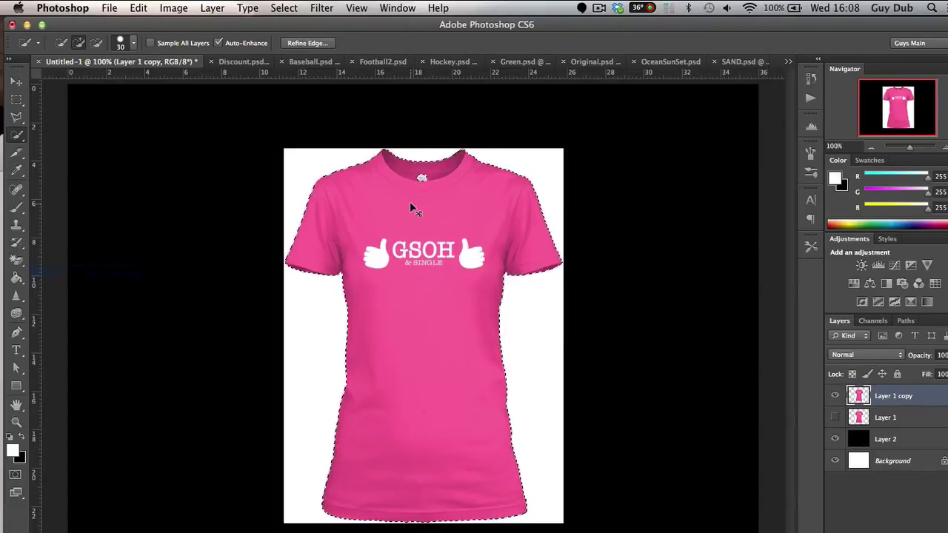
Copy the selected shirt onto a new layer and hide Layer 1 copy.
key("super+c")
key("super+v")
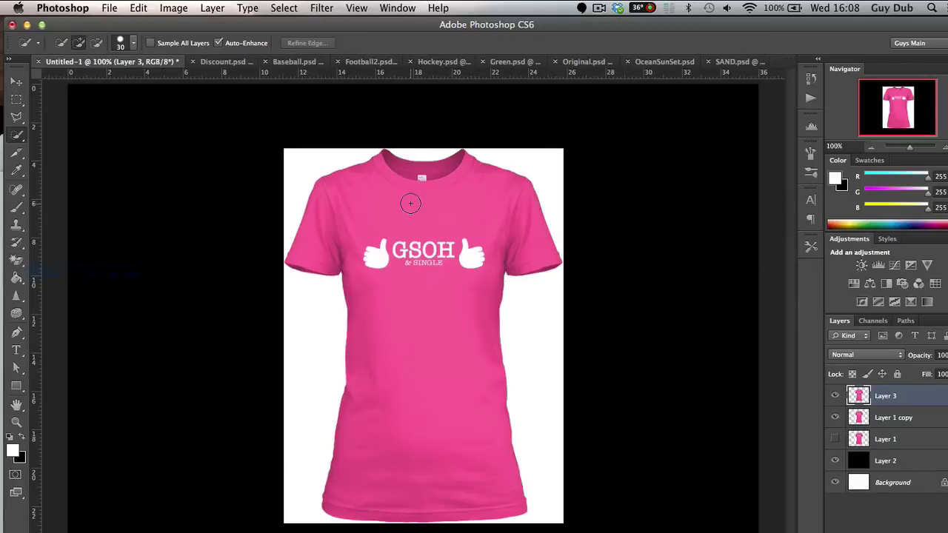
left_click(835, 418)
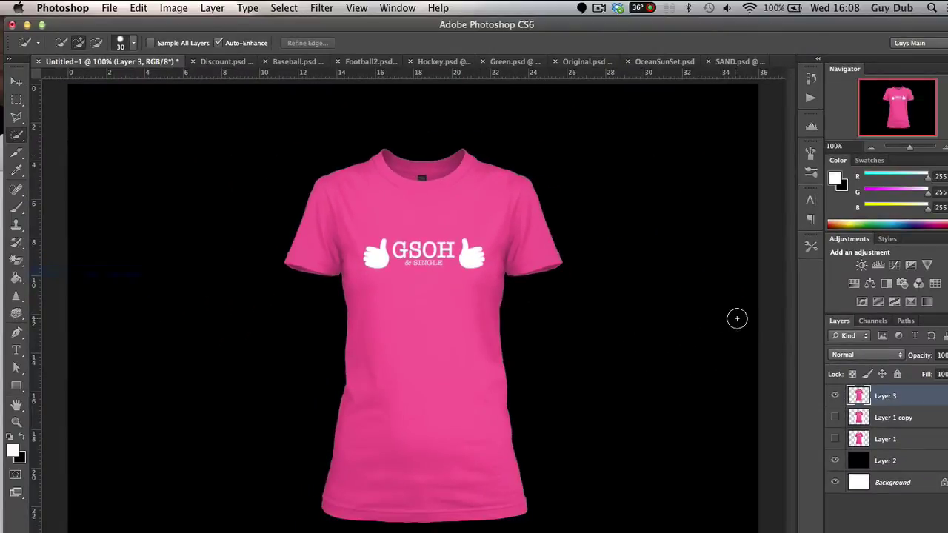
Load the cut-out shirt's outline as a selection and add the neck label area with the Rectangular Marquee.
left_click(858, 396, "super")
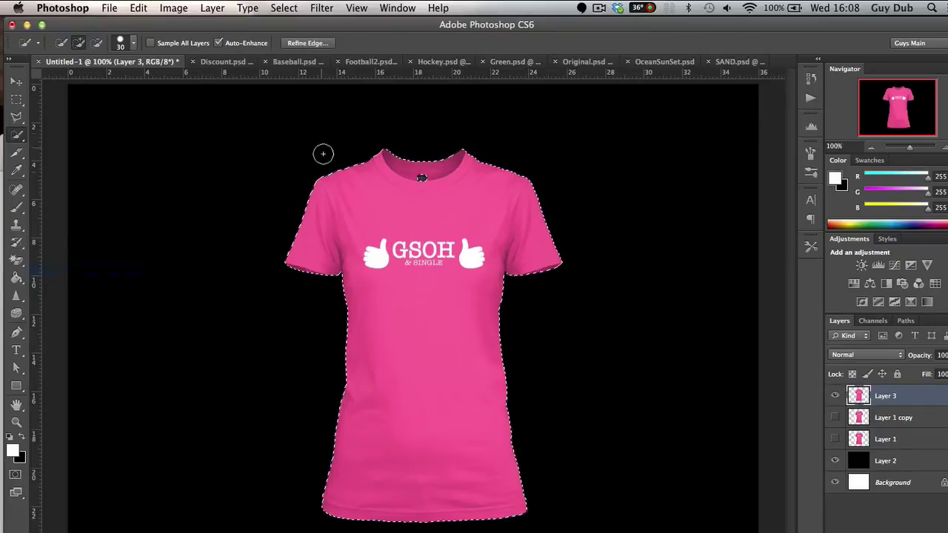
left_click(16, 99)
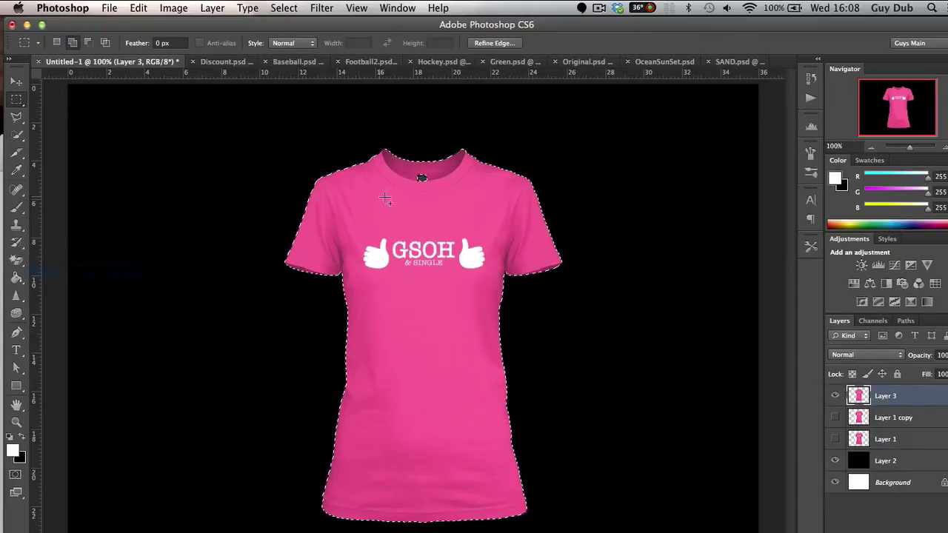
left_click_drag(405, 171, 436, 191)
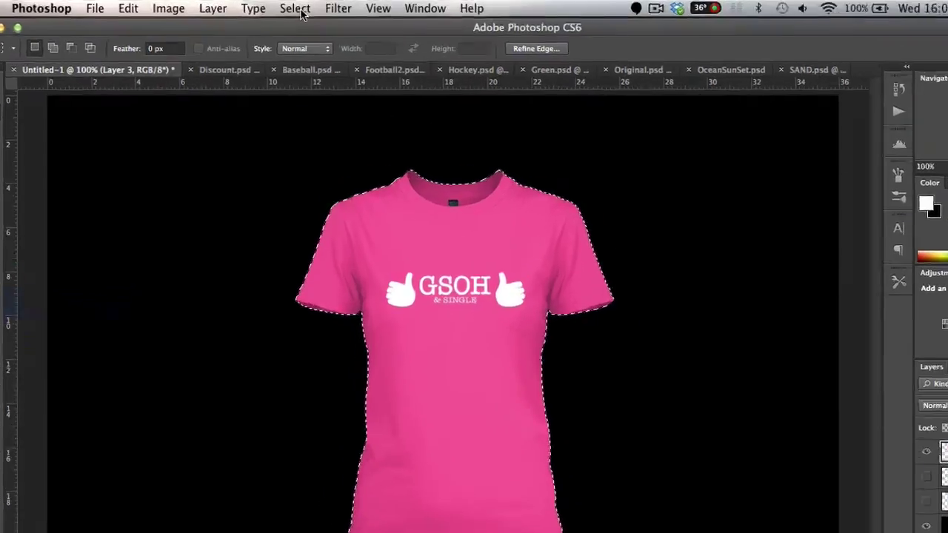
Contract the shirt selection by 1 pixel.
left_click(302, 12)
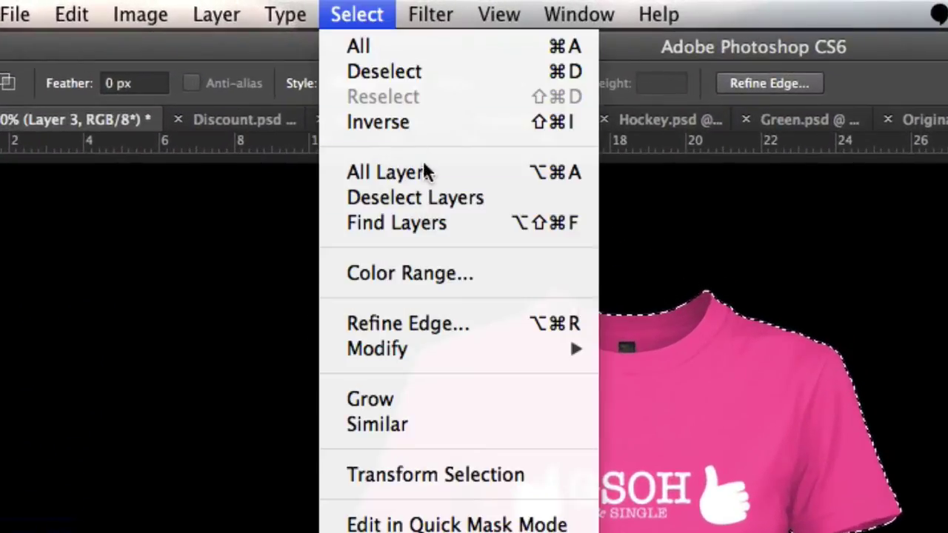
mouse_move(502, 345)
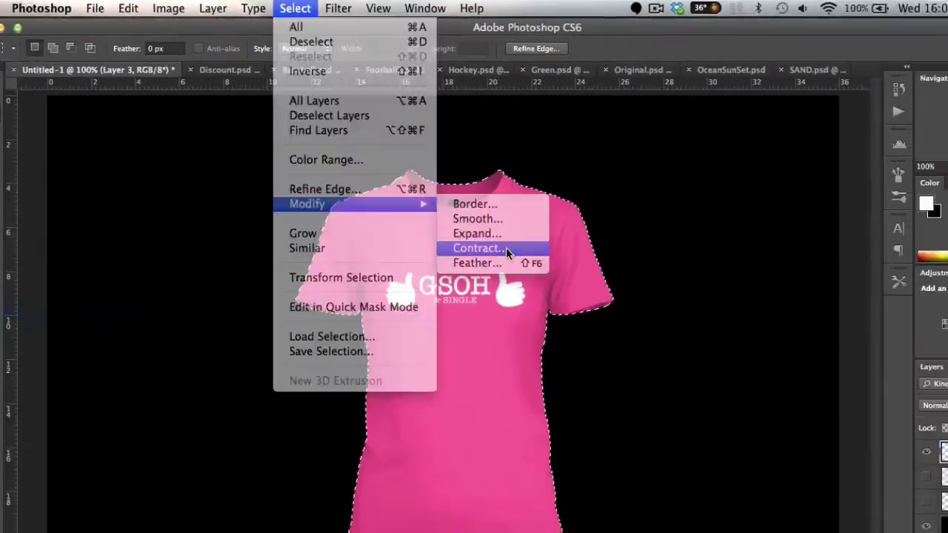
left_click(714, 424)
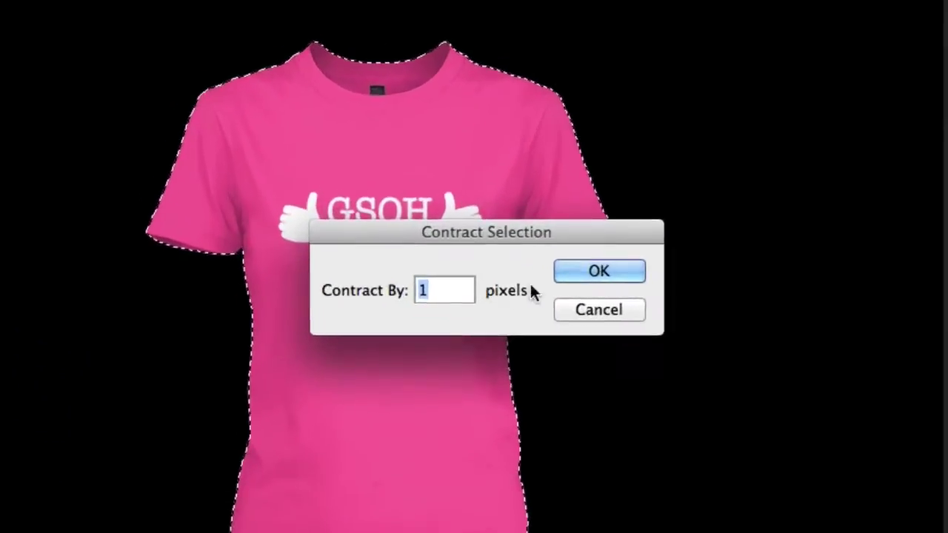
left_click(600, 271)
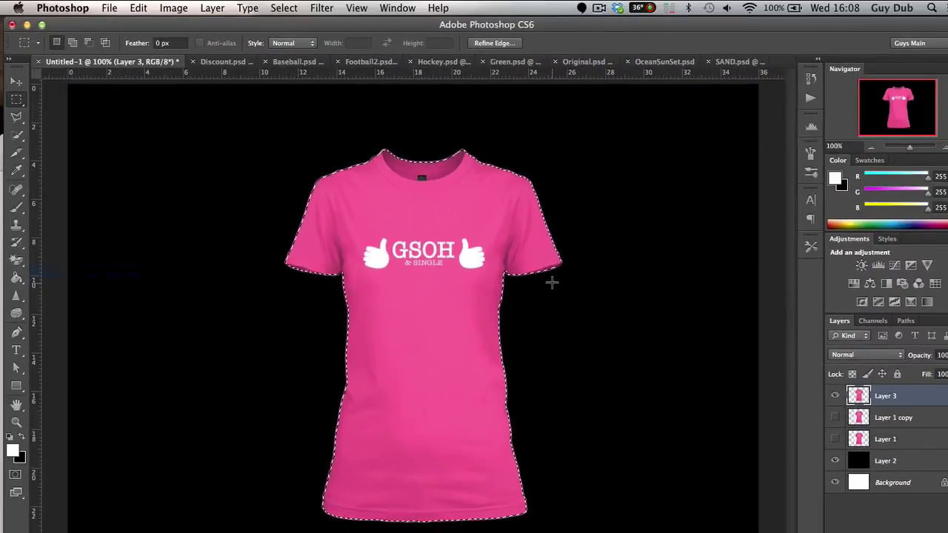
Copy the contracted shirt selection onto a new layer and hide Layer 3.
key("super+c")
key("super+v")
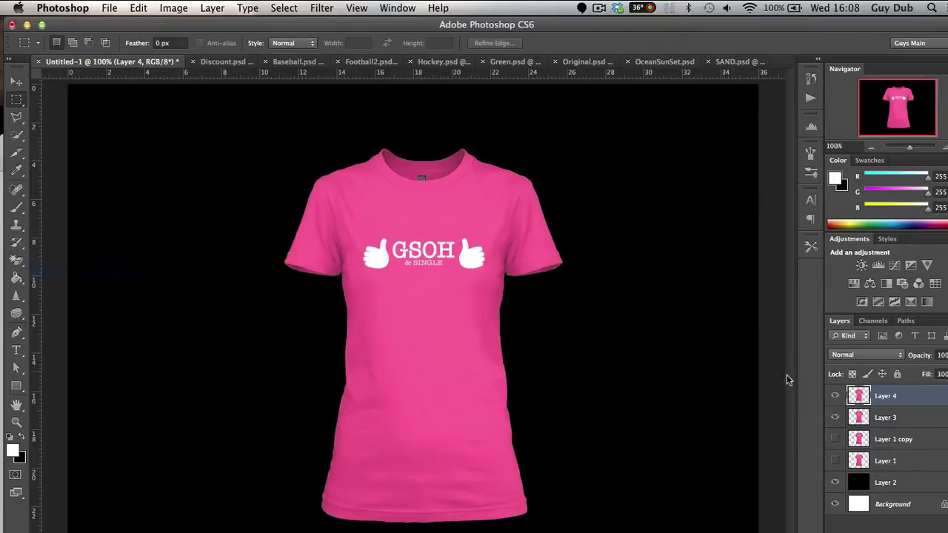
left_click(835, 420)
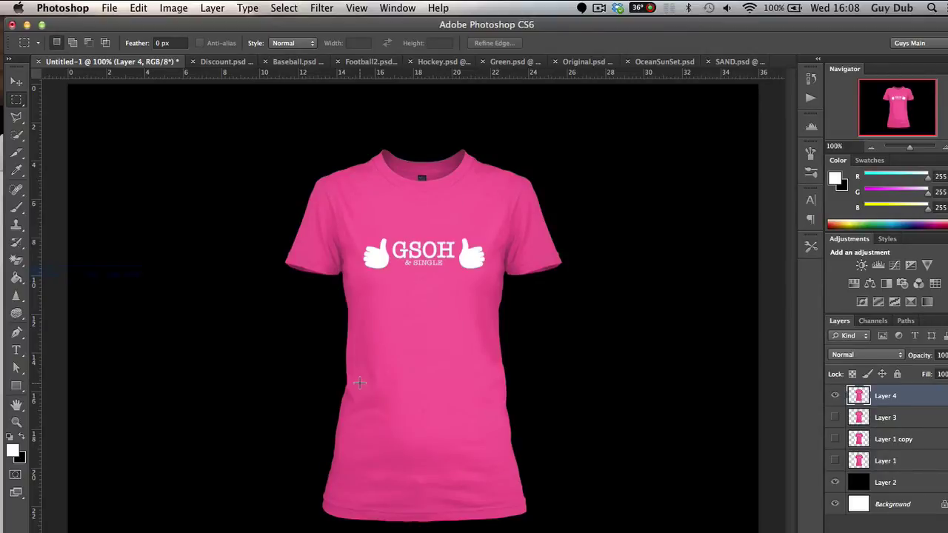
Copy the trimmed shirt and paste it into Discount.psd, hiding the template's white TShirt layer.
key("super+a")
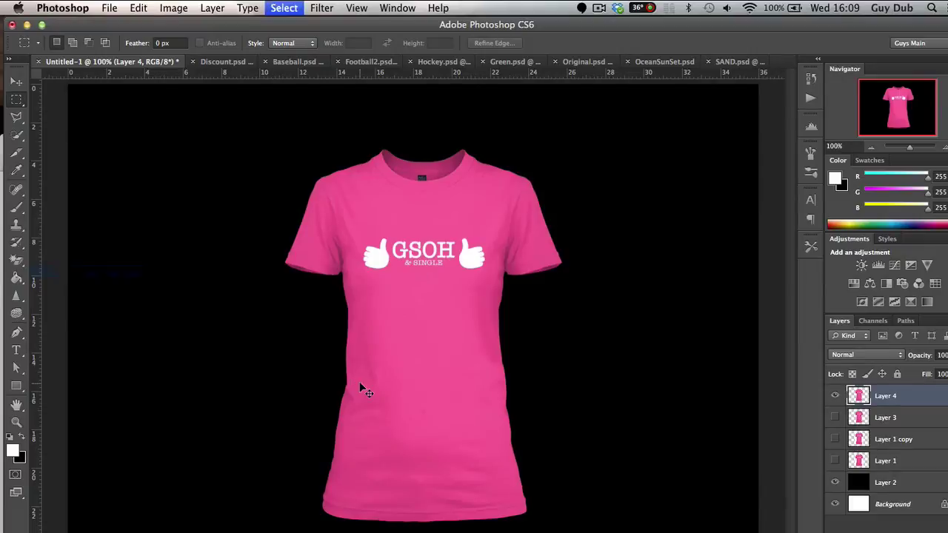
left_click(222, 61)
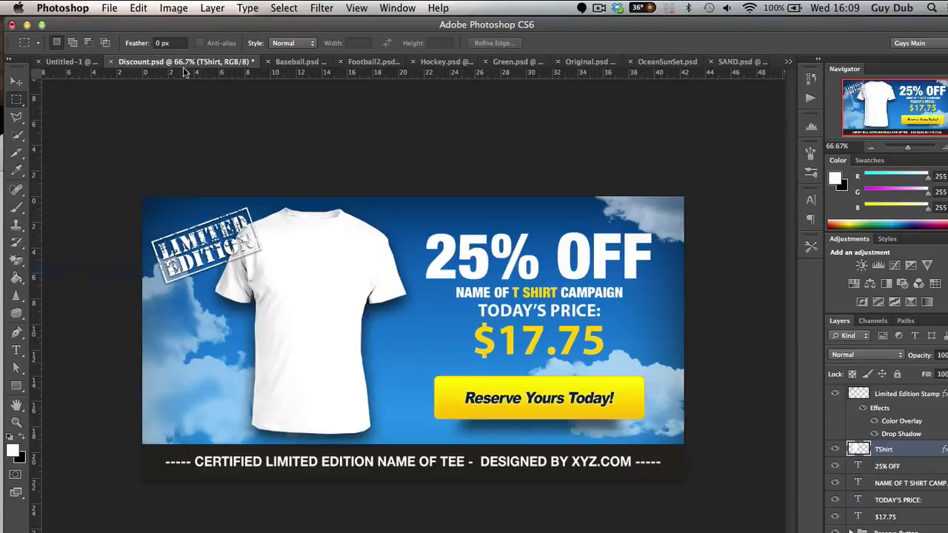
key("v")
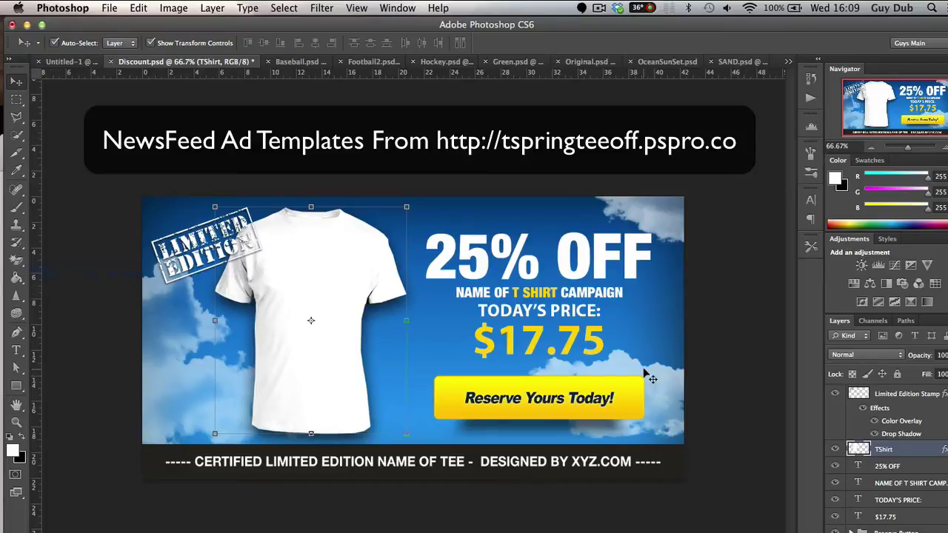
left_click(834, 449)
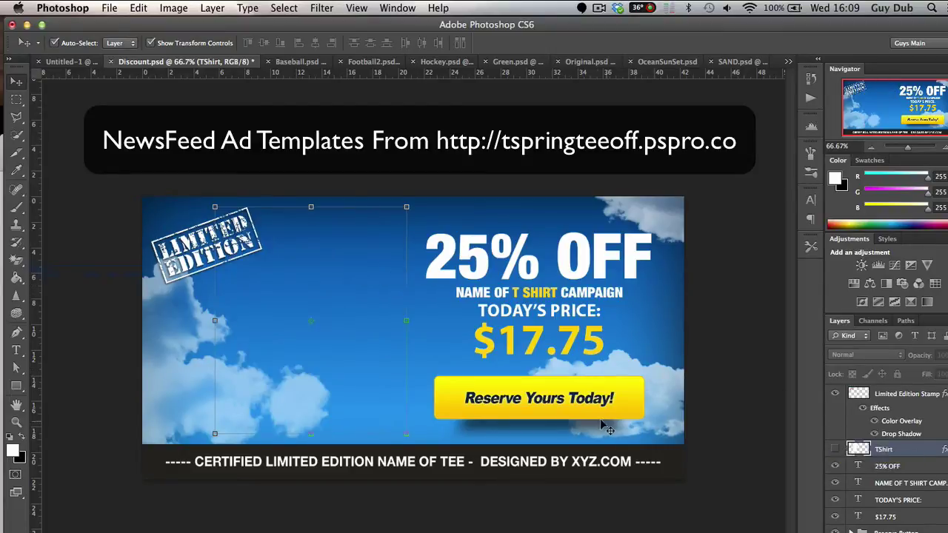
key("super+v")
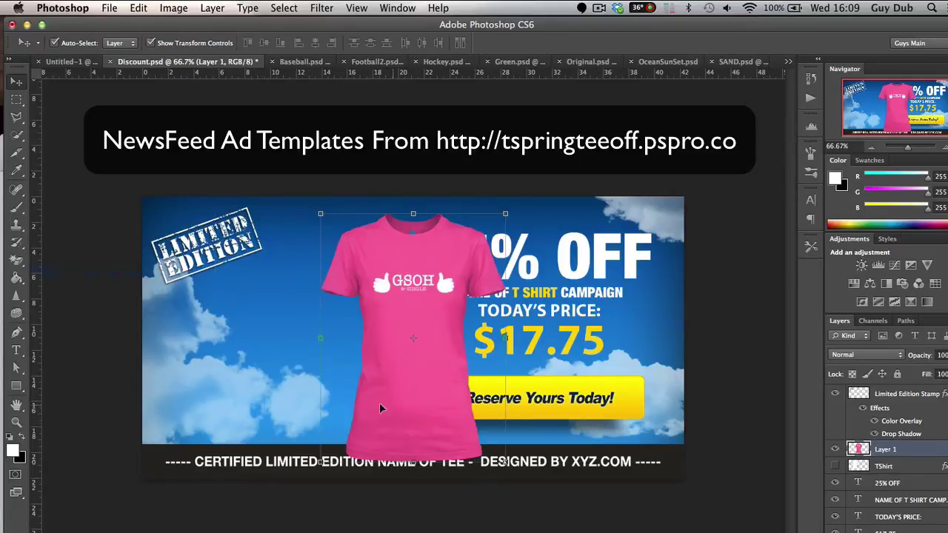
Move the pink shirt between the Limited Edition stamp and the offer text and scale it to about 93%.
left_click_drag(393, 413, 311, 398)
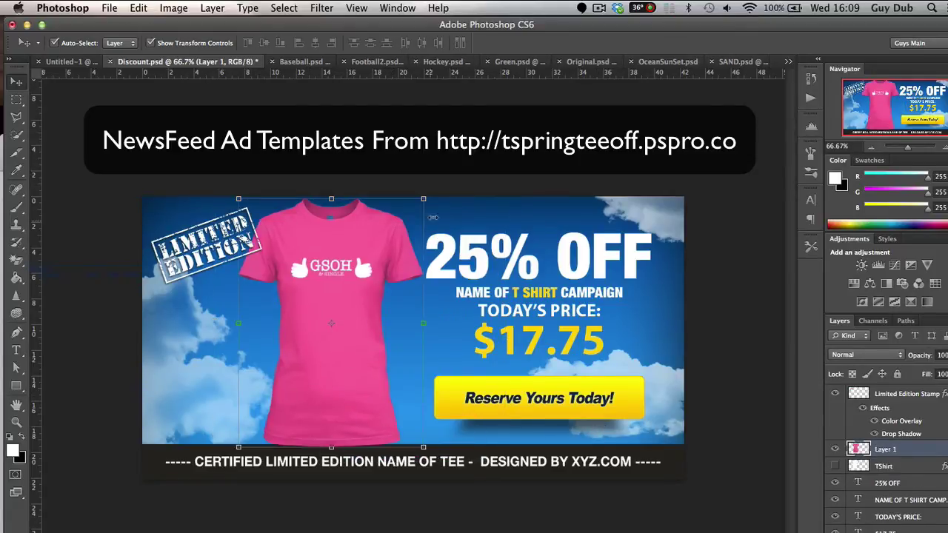
left_click_drag(419, 199, 400, 211)
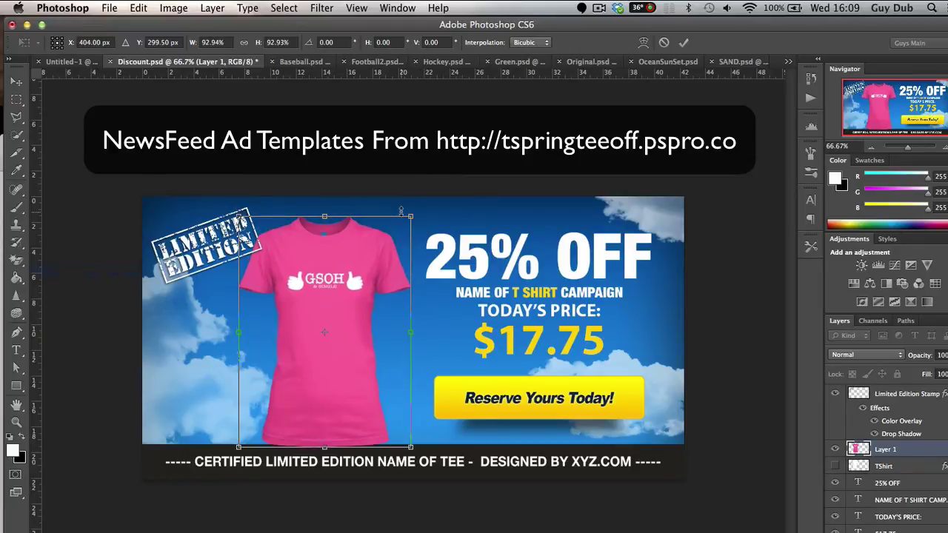
key("Return")
Nudge the pink shirt slightly up and to the right so it clears the dark footer strip.
key("shift+Up")
key("shift+Up")
key("Right")
key("Right")
key("Right")
key("Right")
key("Right")
key("Right")
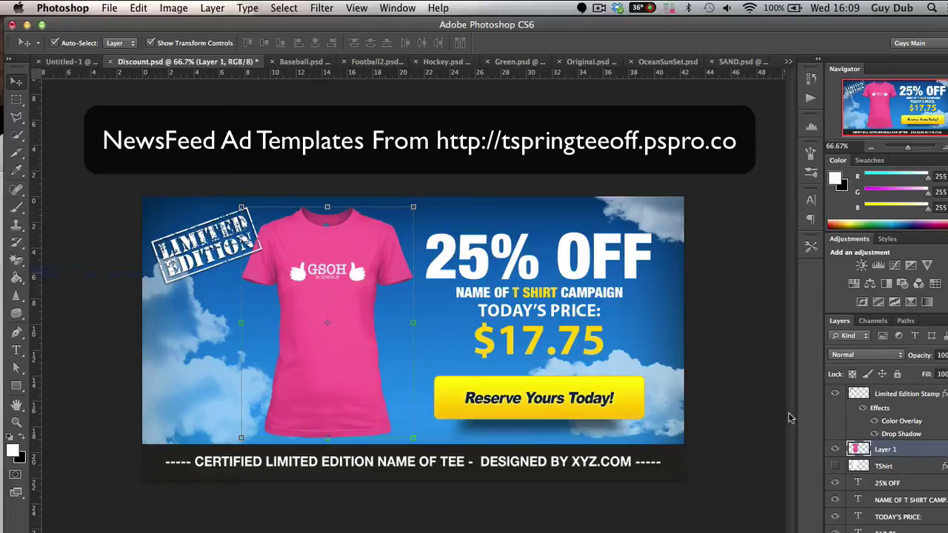
Add an Outer Glow to the pink shirt layer, using blue 2996e5 sampled from the sky background and a size of 62 px.
double_click(857, 449)
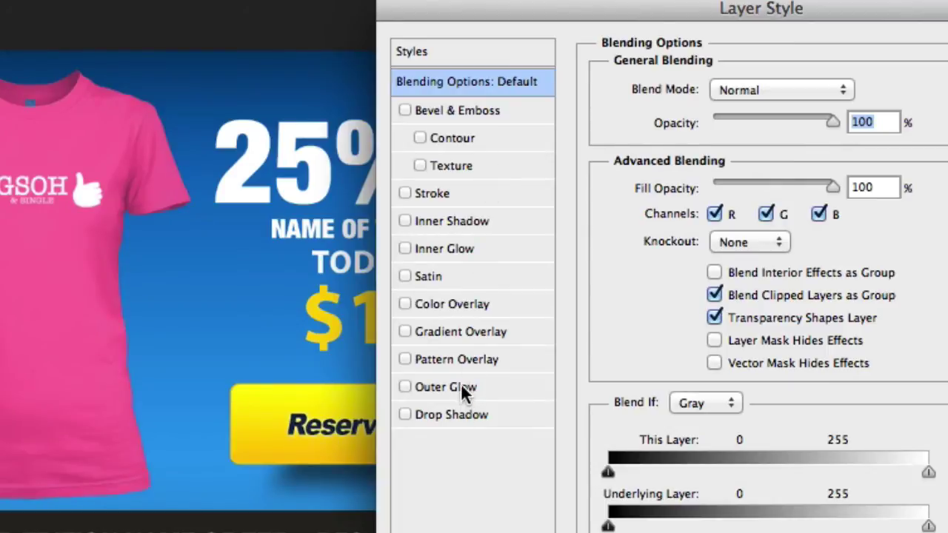
left_click(461, 386)
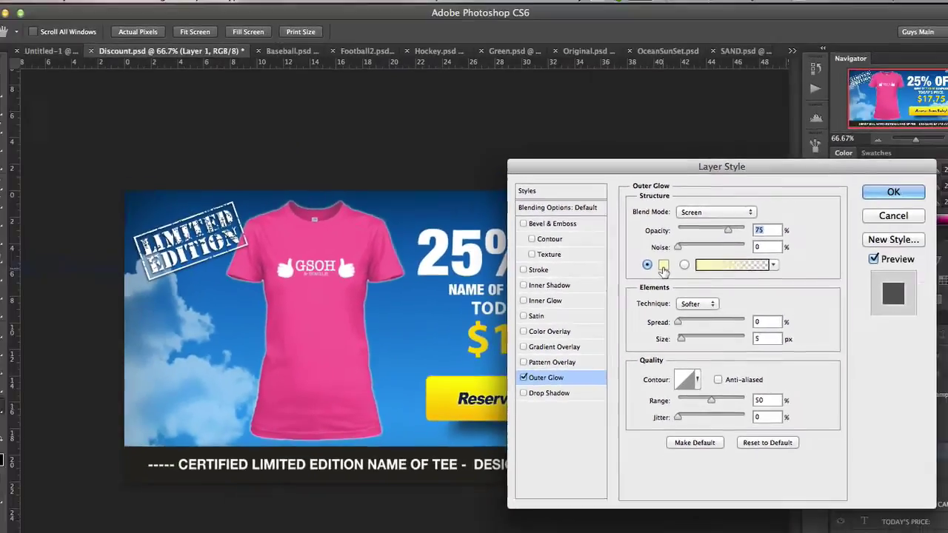
left_click(656, 186)
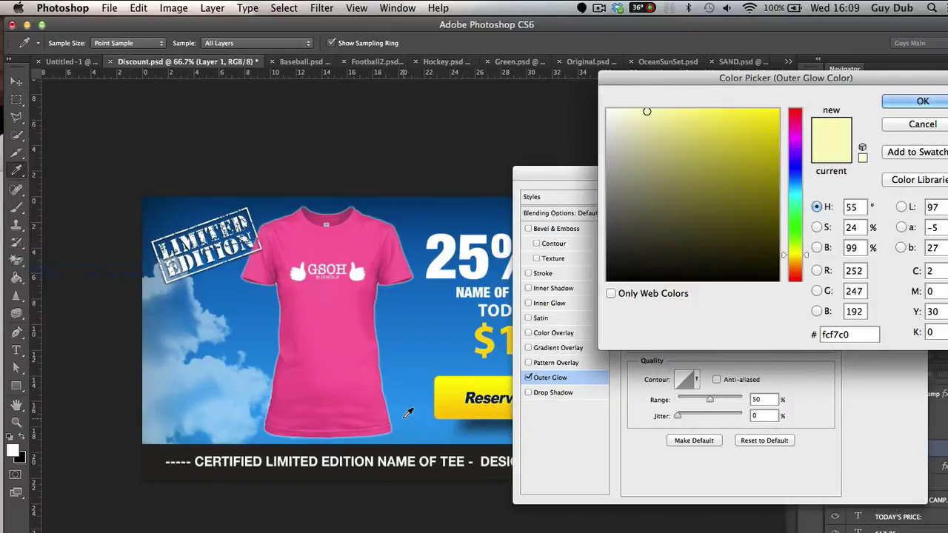
left_click(258, 212)
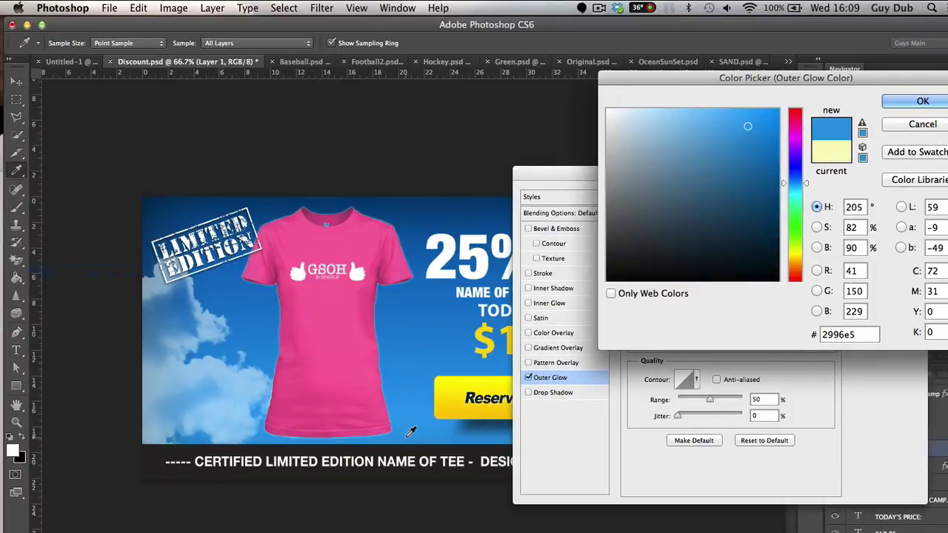
key("Return")
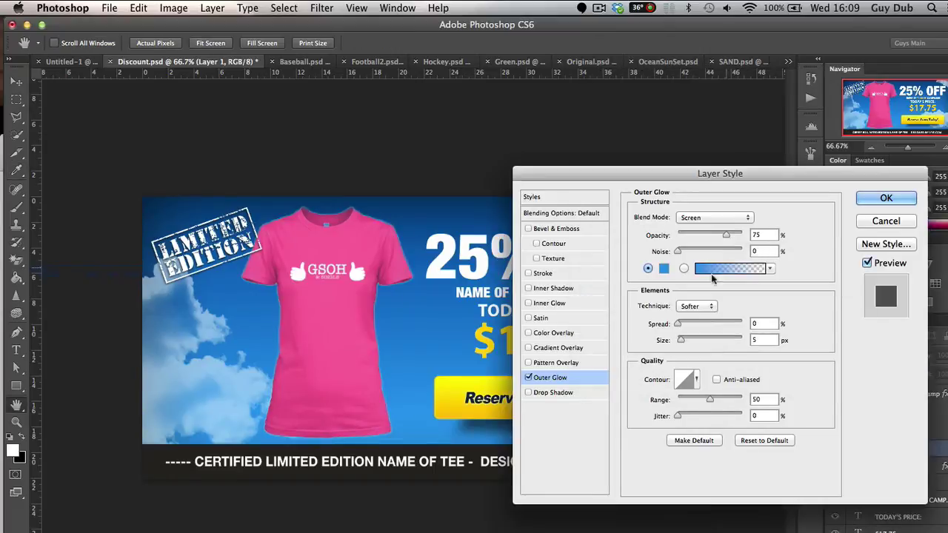
left_click_drag(681, 340, 695, 338)
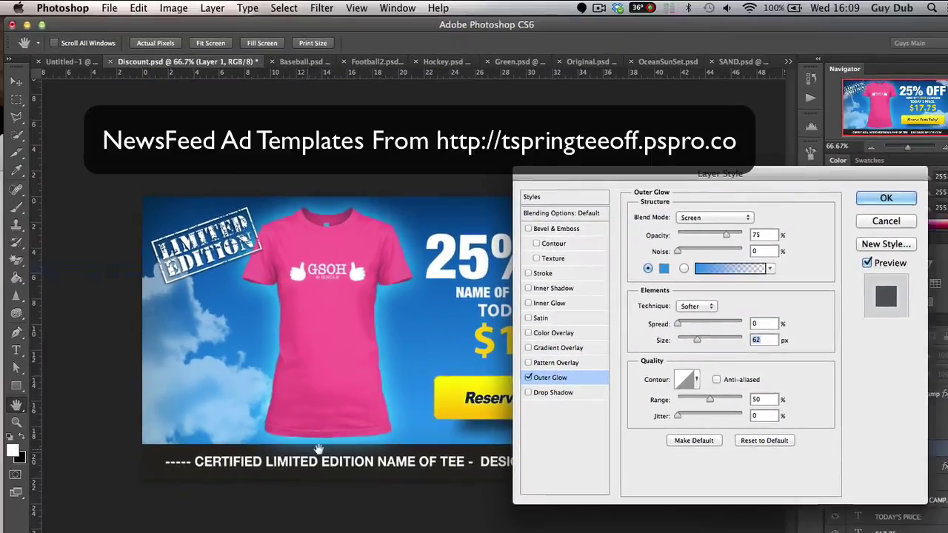
left_click(884, 199)
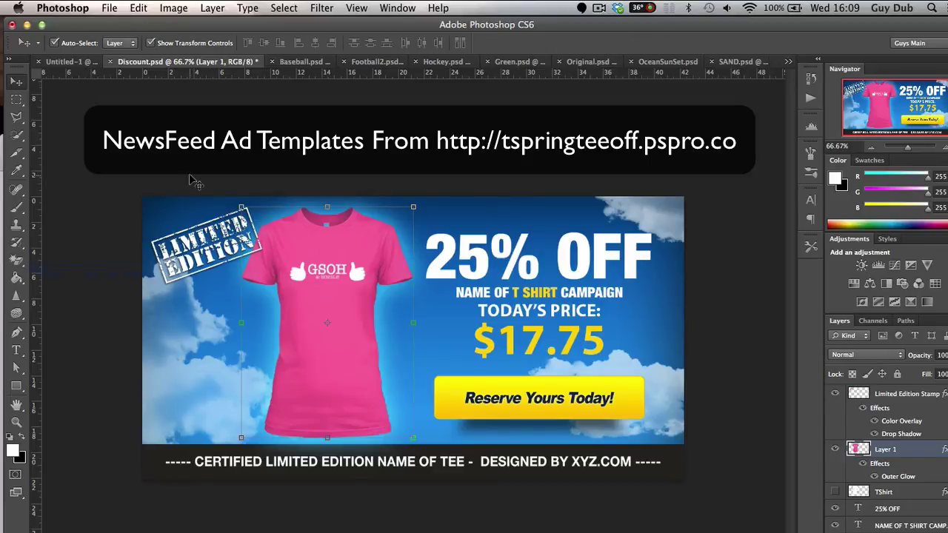
Look through the other open ad templates, from Baseball.psd and Football2.psd through Green.psd, Original.psd and OceanSunSet.psd to SAND.psd.
left_click(309, 63)
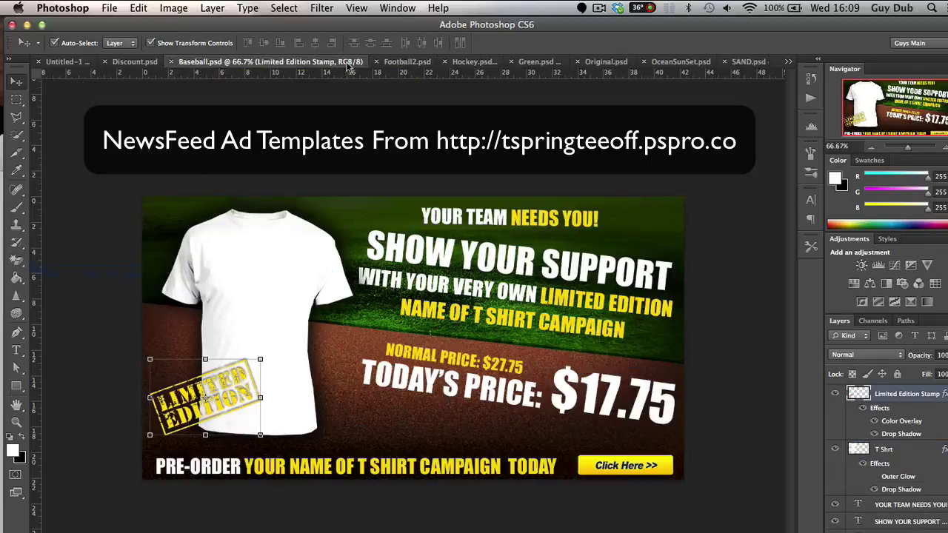
left_click(404, 64)
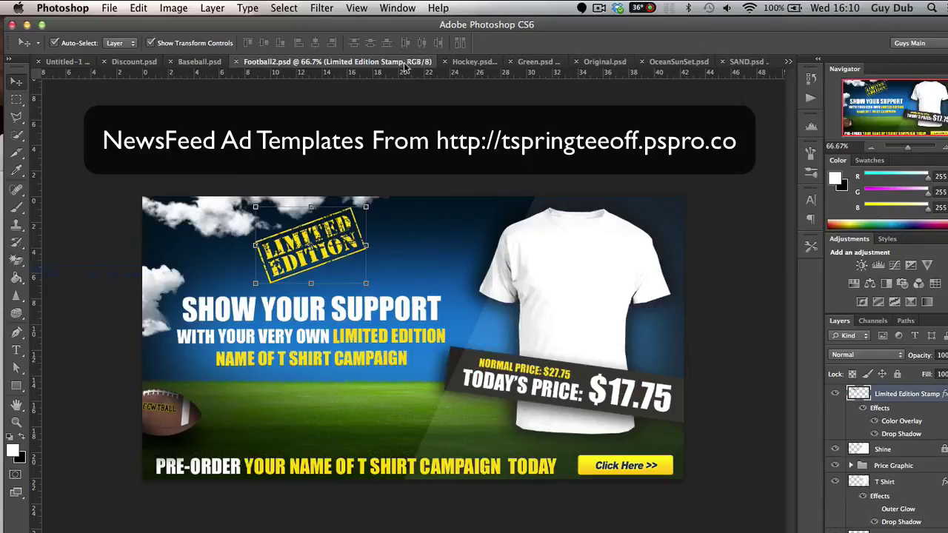
left_click(480, 65)
left_click(513, 63)
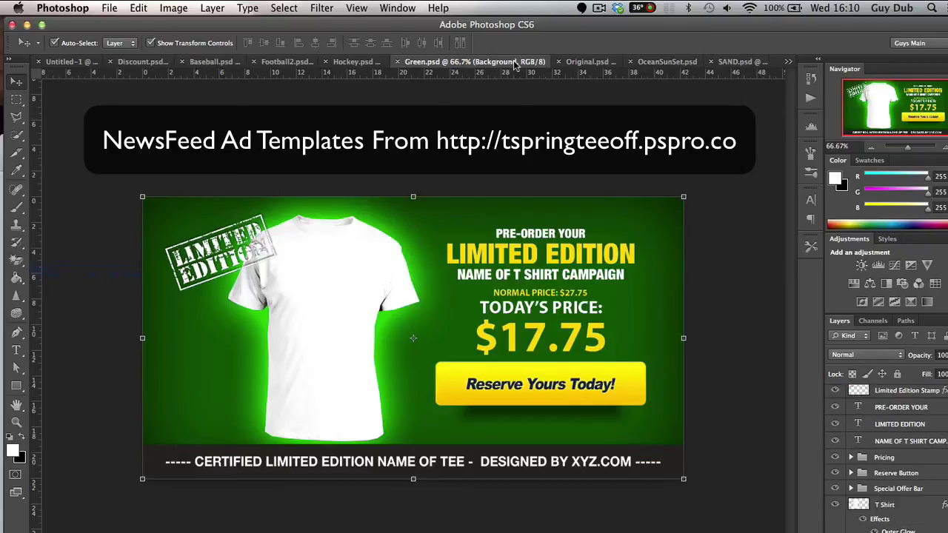
left_click(593, 65)
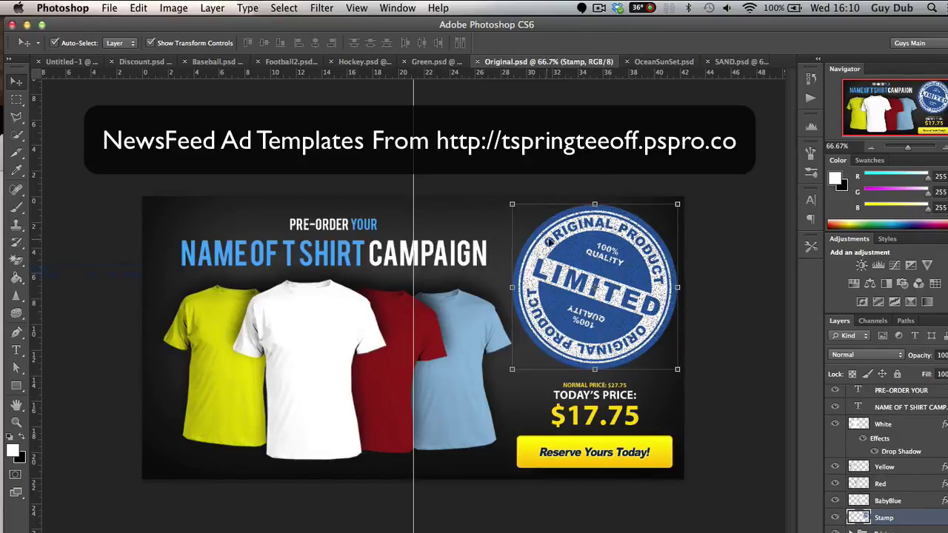
left_click(657, 66)
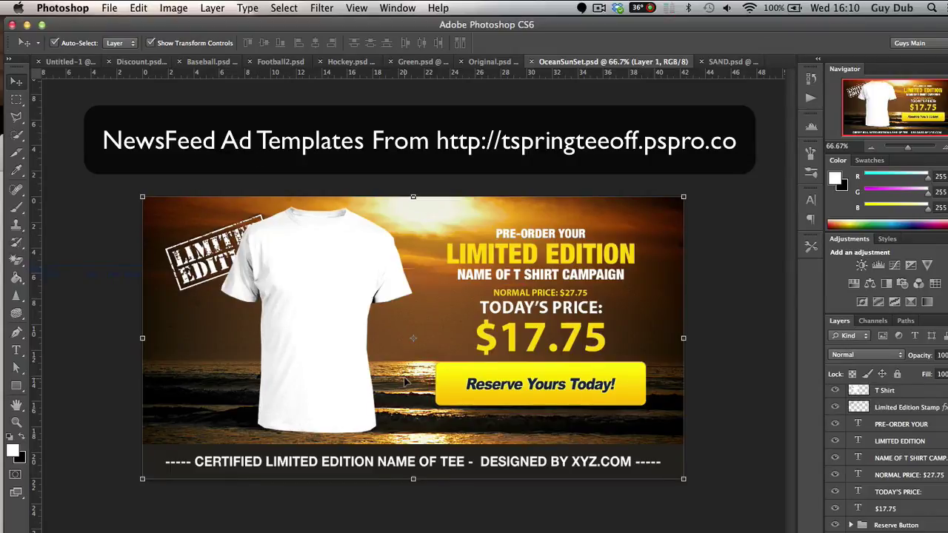
left_click(723, 65)
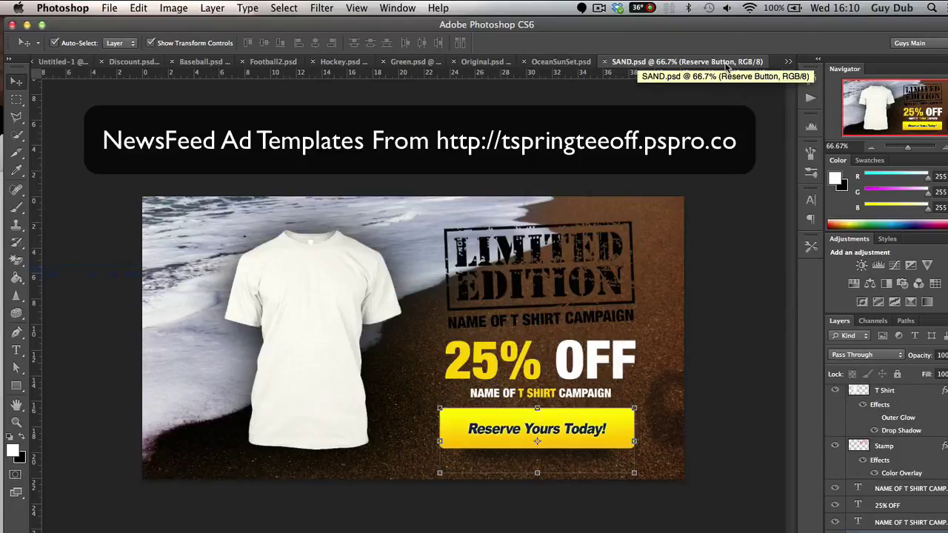